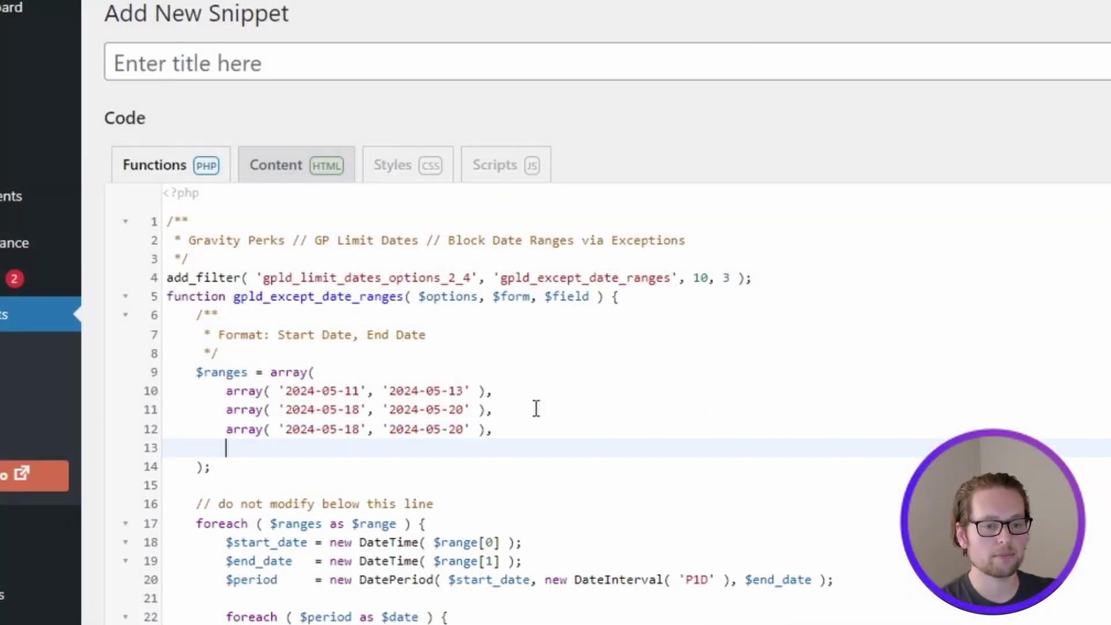
text(array( '2024-05-18', '2024-05-20' ),)
Step: Paste another array('2024-05-18','2024-05-20') range into the $ranges list
click(799, 277)
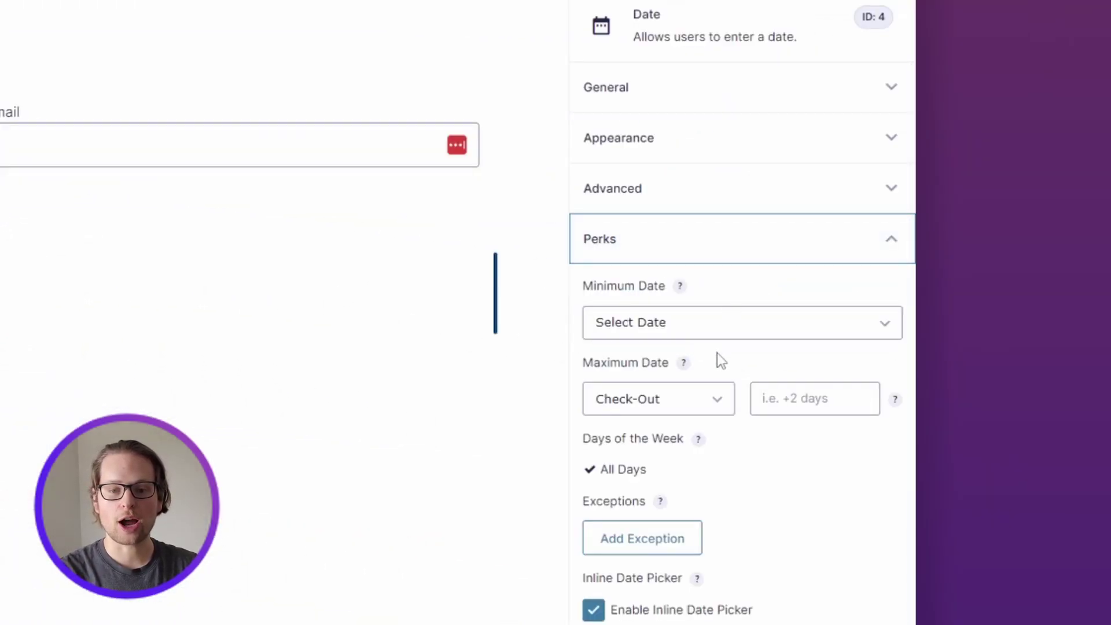
scroll(725, 364, down, 1)
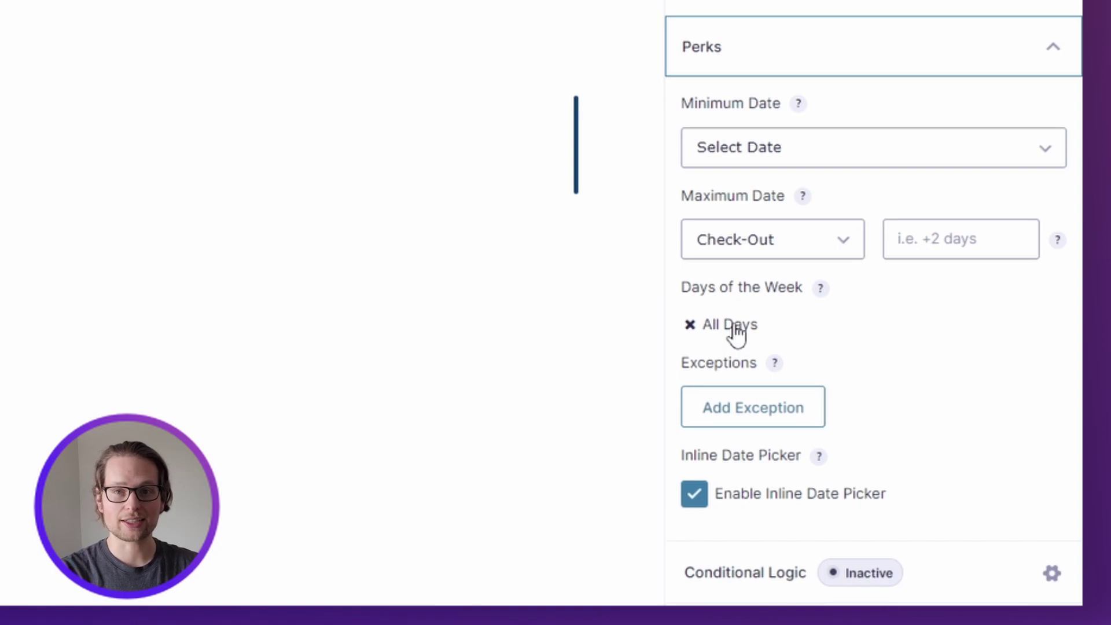
Step: Uncheck All Days under the Check-In field's Days of the Week setting
click(691, 324)
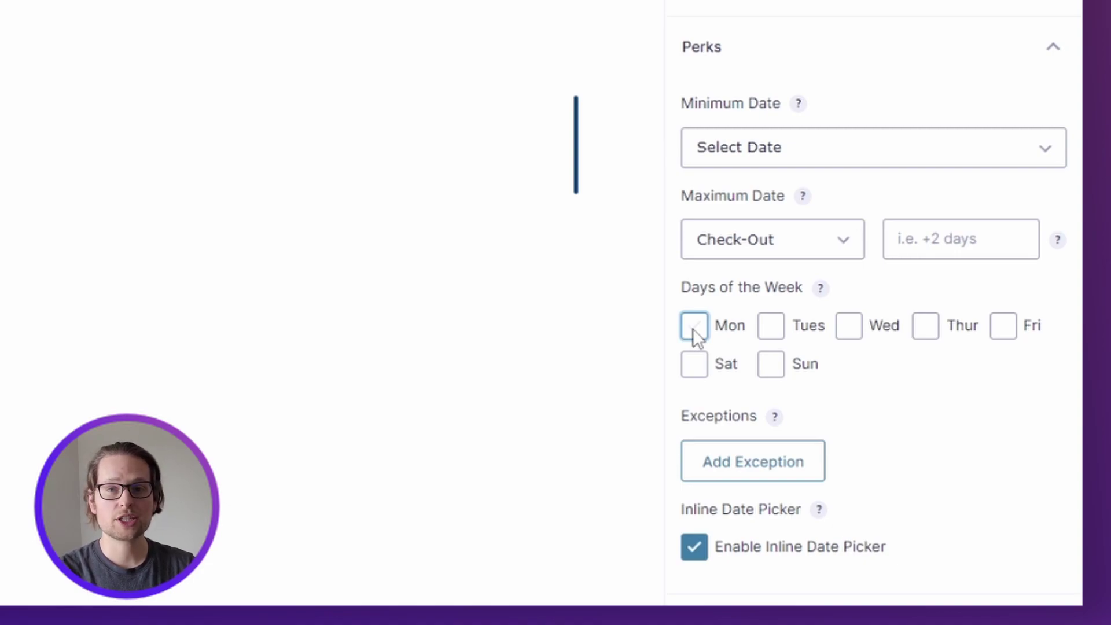
Step: Tick Monday, Tuesday, Wednesday and Thursday as allowed check-in days
click(696, 324)
click(772, 326)
click(859, 325)
click(928, 326)
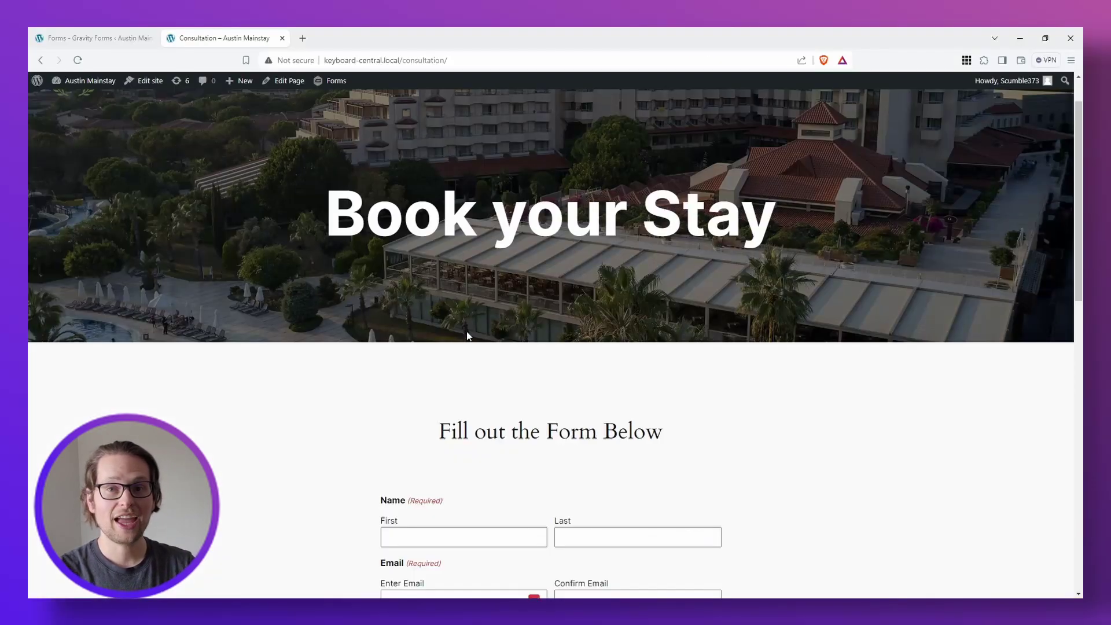
scroll(466, 331, down, 4)
scroll(449, 355, down, 1)
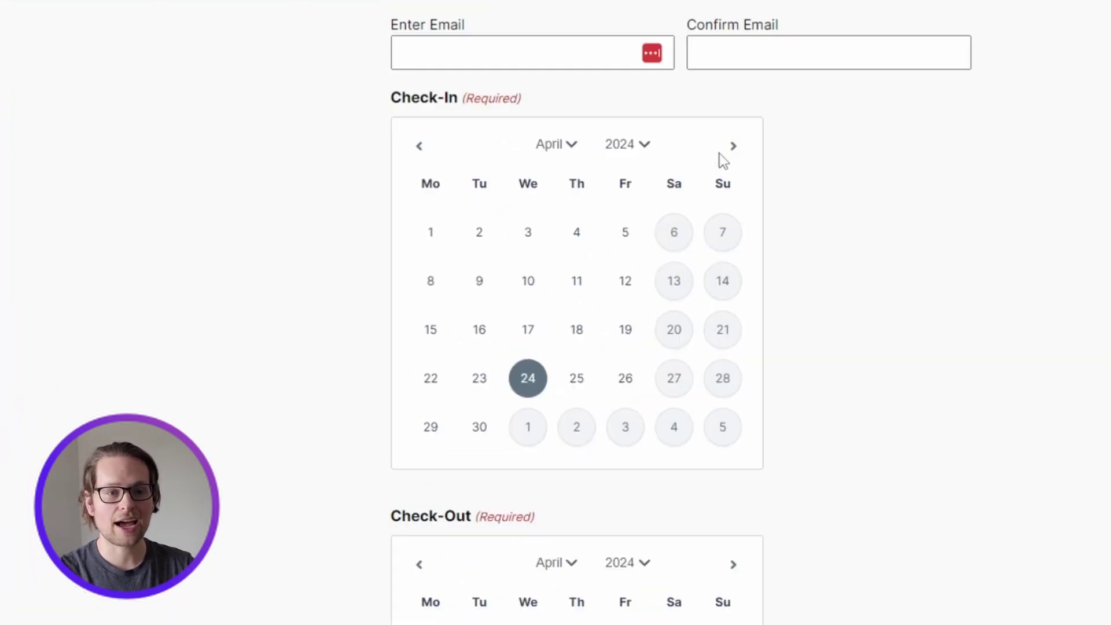
Step: Advance the Check-In calendar two months to confirm weekends stay greyed out
click(733, 148)
click(734, 147)
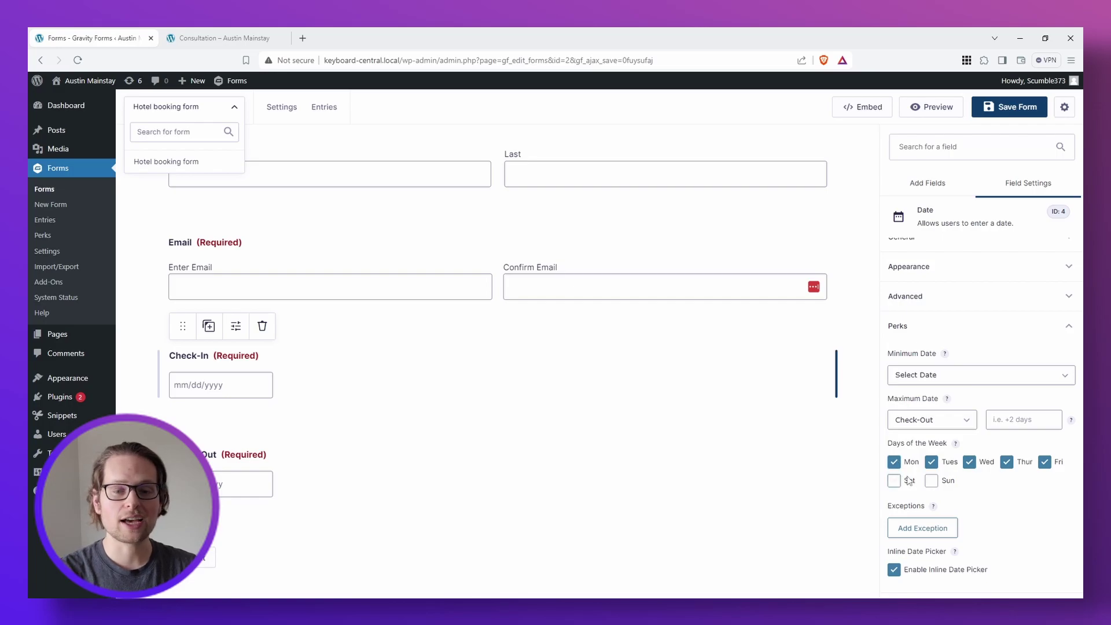
Step: Add May 18 and May 19, 2024 as date exceptions
click(955, 374)
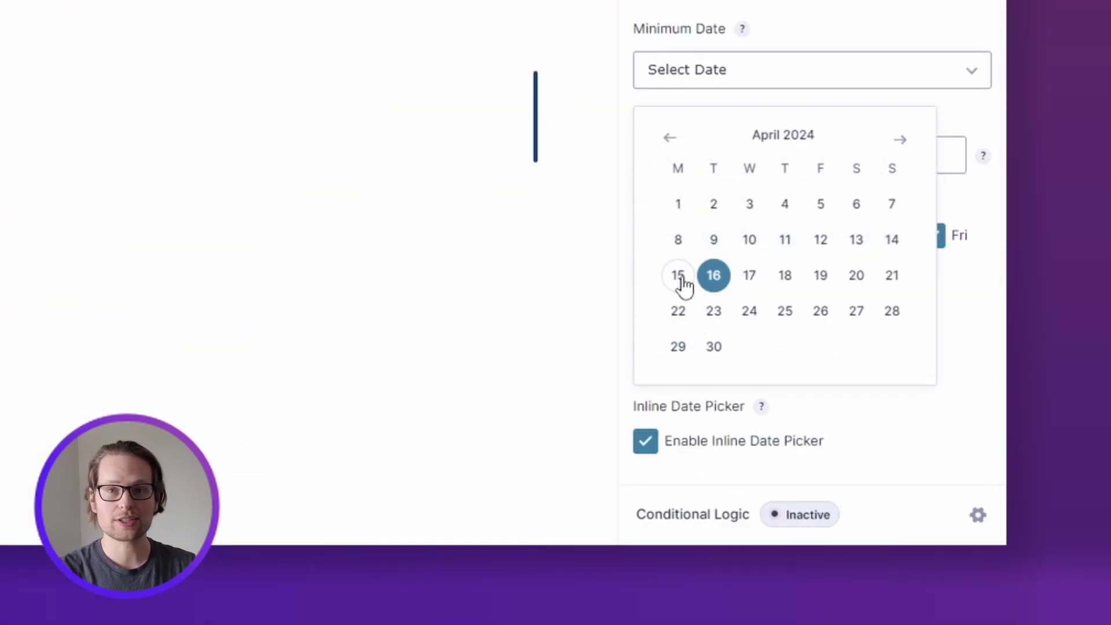
scroll(725, 386, up, 1)
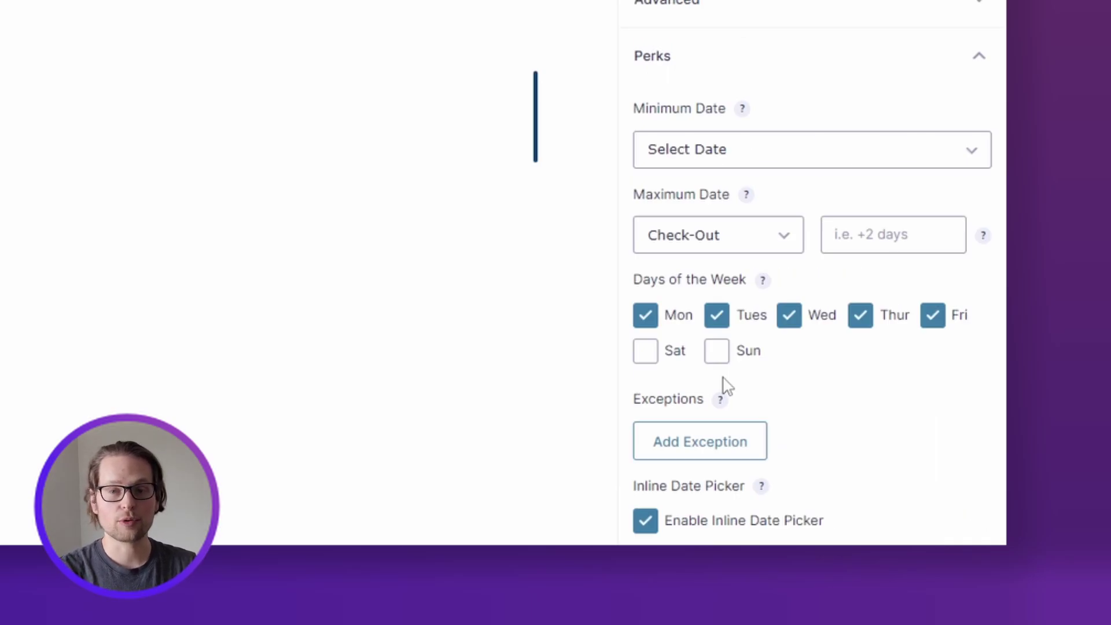
click(713, 449)
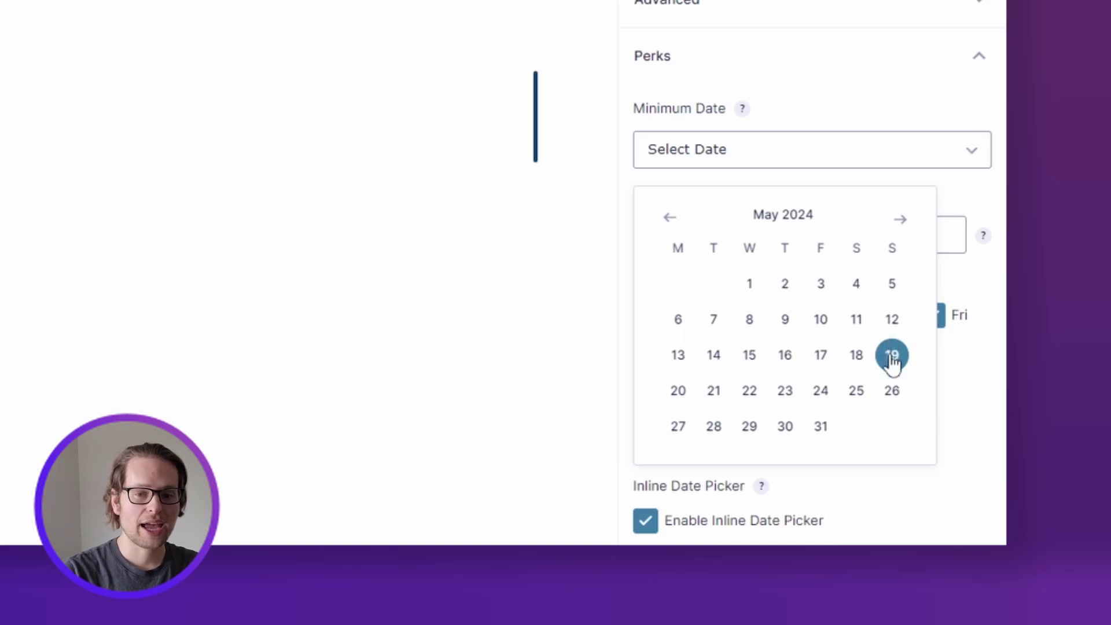
click(858, 356)
click(717, 486)
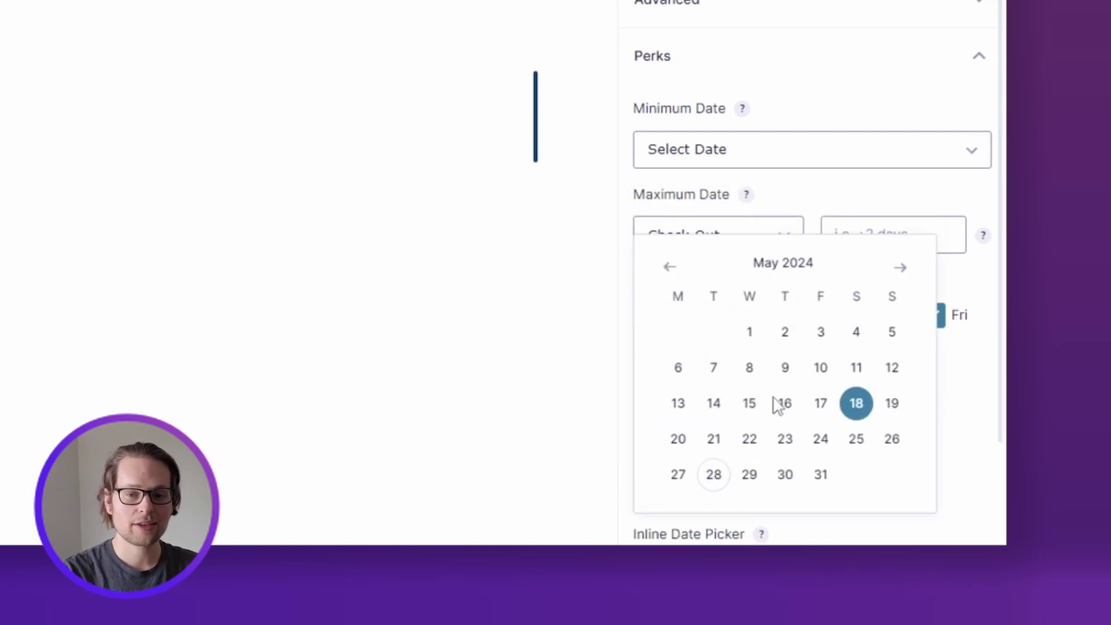
click(896, 415)
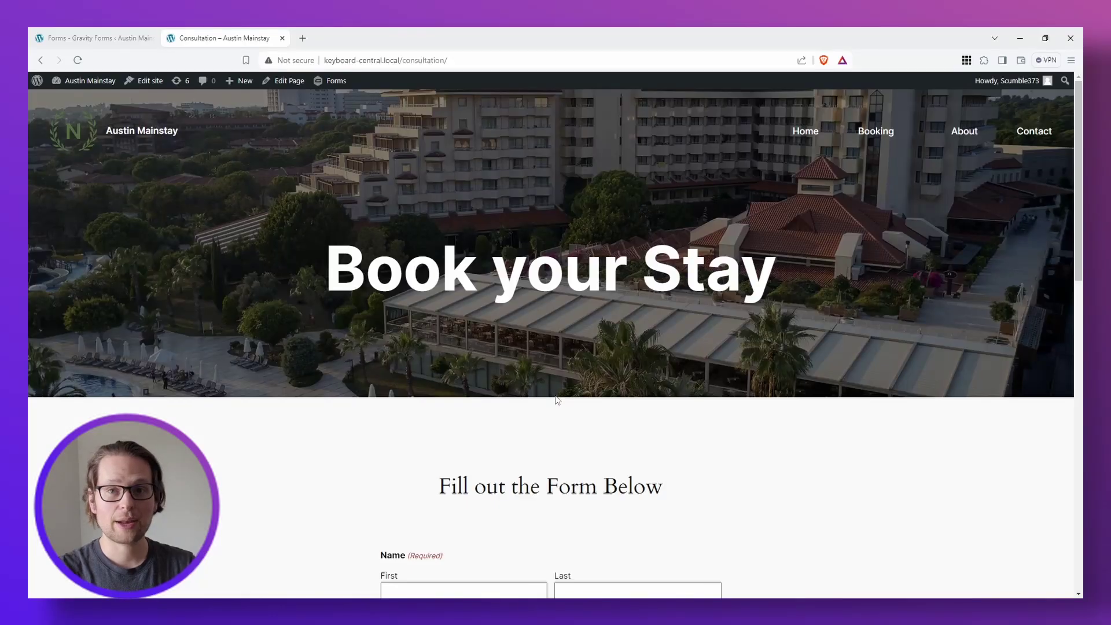
scroll(555, 399, down, 4)
scroll(564, 261, down, 2)
Step: Advance the Check-In calendar to May 2024 to see May 18–19 selectable
click(582, 162)
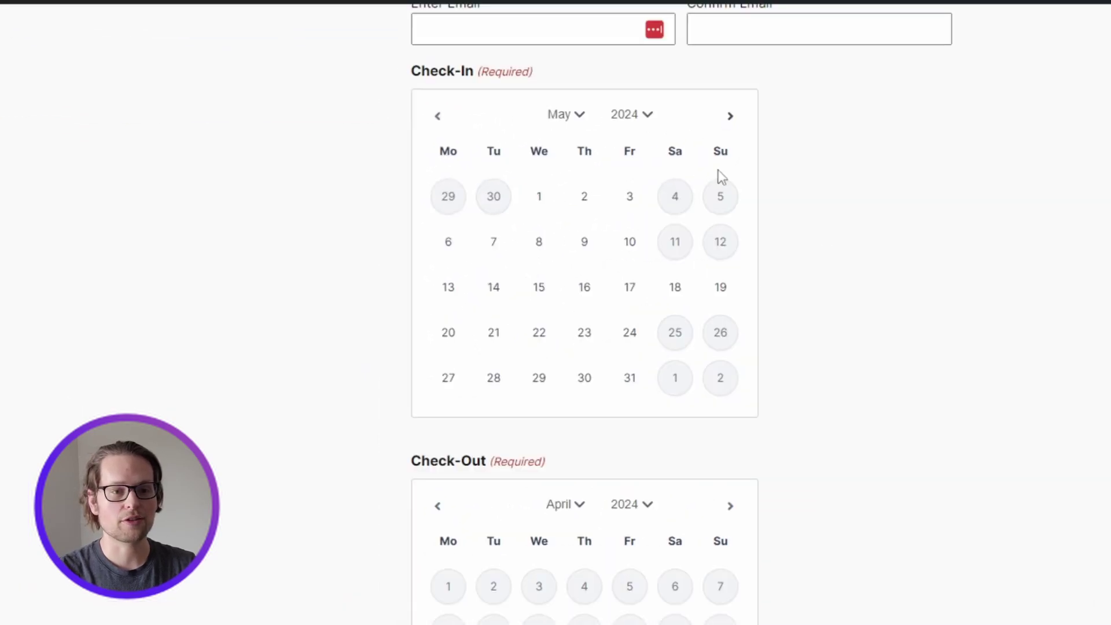